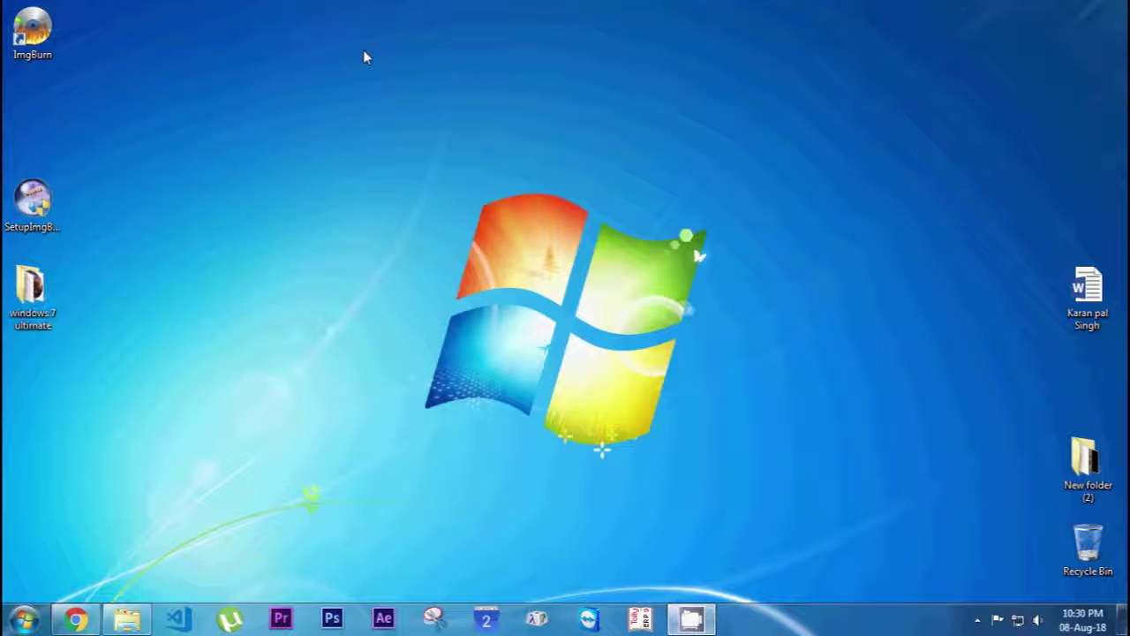
Launch ImgBurn from the desktop and choose to create an image file from files/folders
{"action": "left_click", "coordinate": [31, 214]}
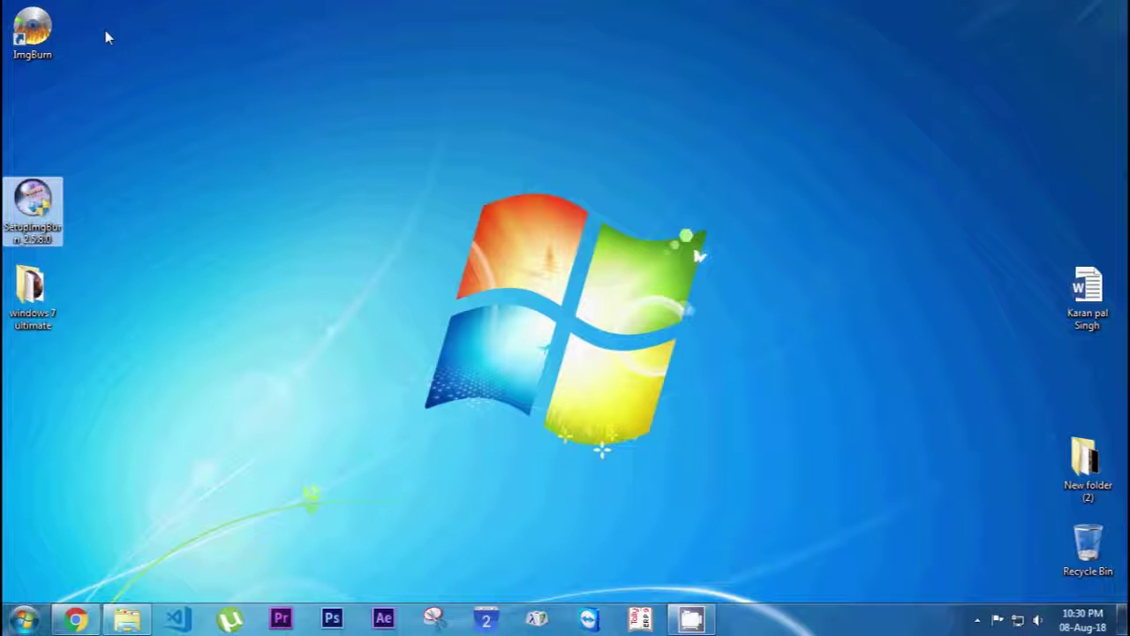
{"action": "left_click", "coordinate": [18, 33]}
{"action": "double_click", "coordinate": [18, 37]}
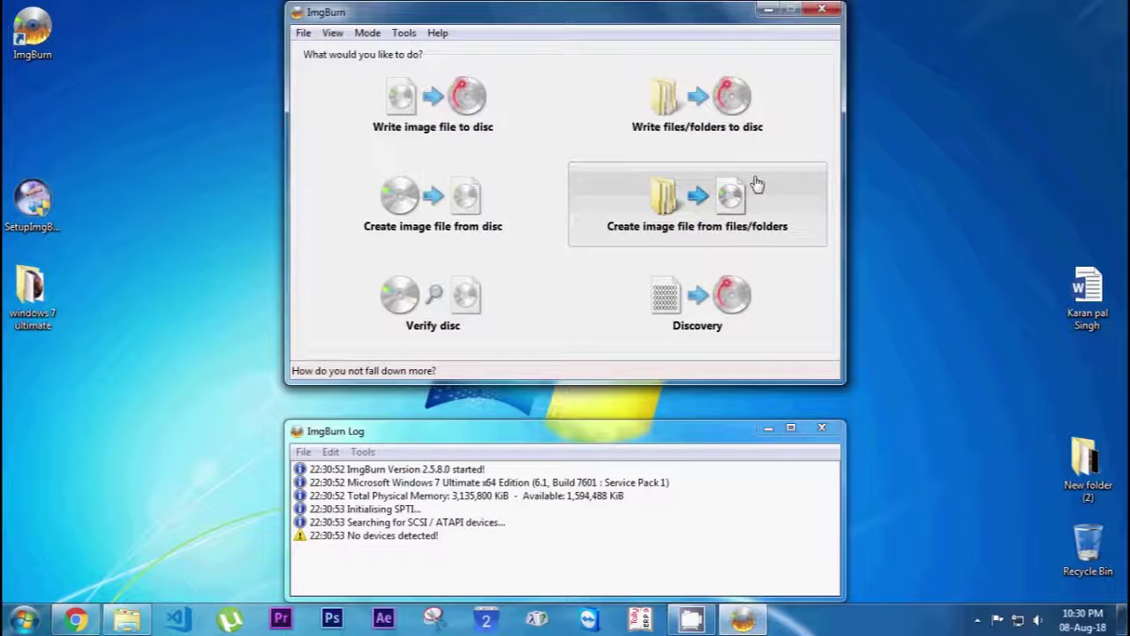
{"action": "left_click", "coordinate": [710, 212]}
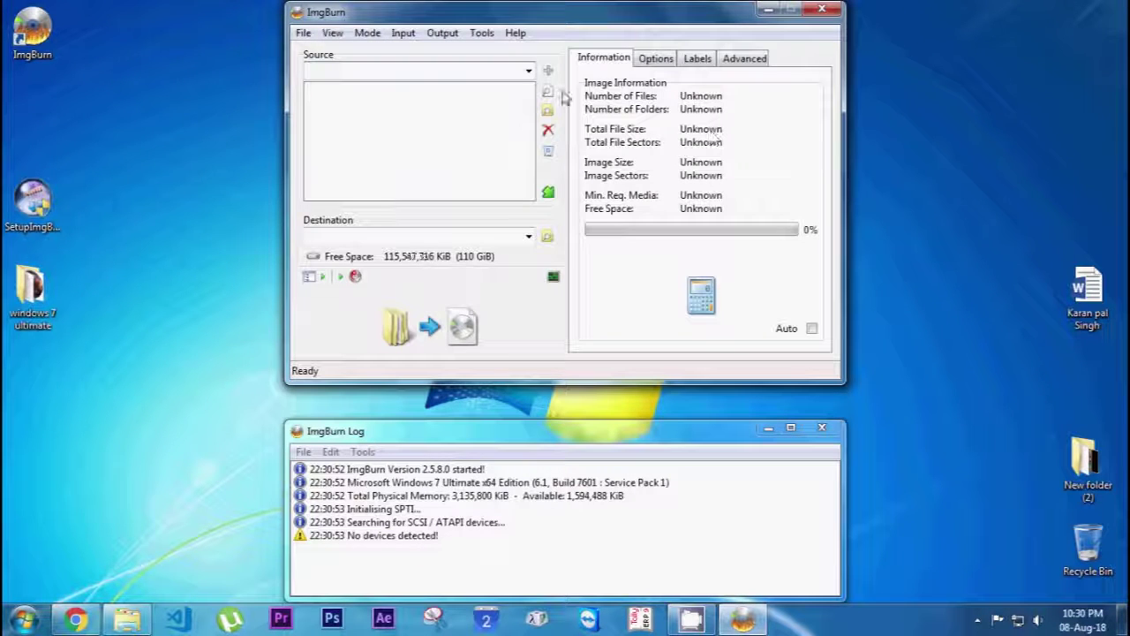
Add the "windows 7 ultimate" folder from the Desktop as the image source
{"action": "left_click", "coordinate": [547, 109]}
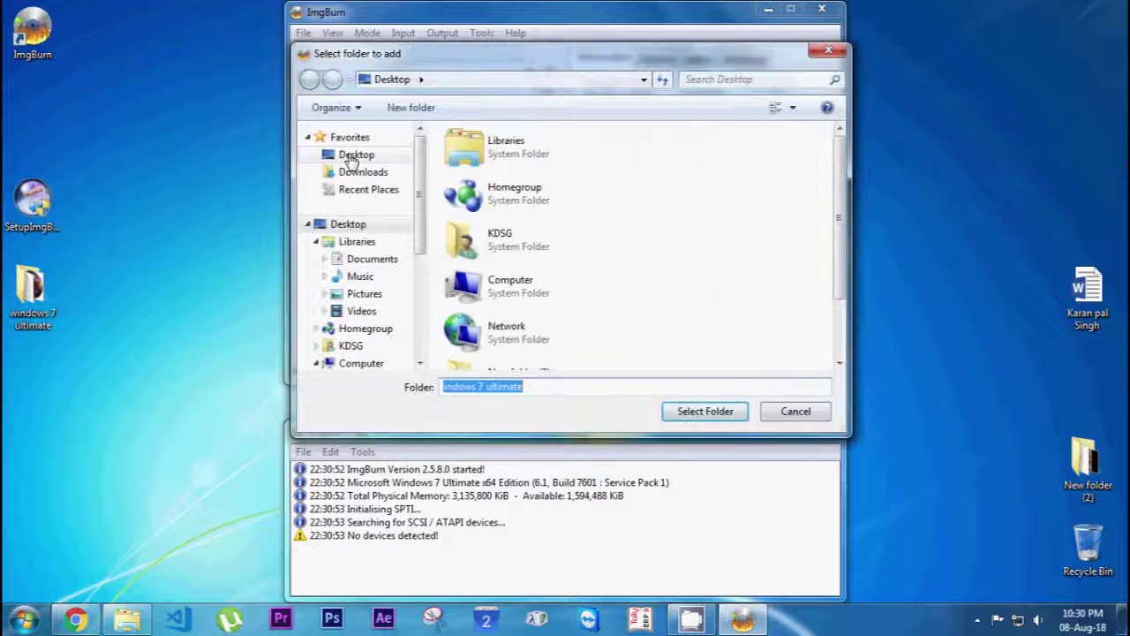
{"action": "left_click", "coordinate": [351, 157]}
{"action": "left_click", "coordinate": [542, 252]}
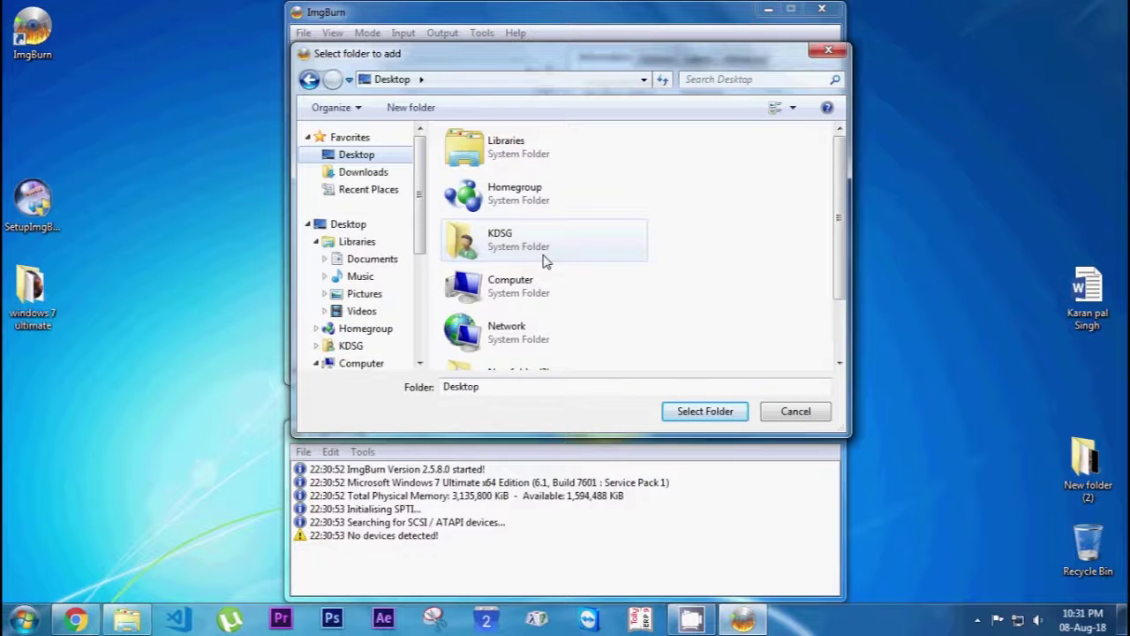
{"action": "scroll", "coordinate": [537, 365], "scroll_direction": "down", "scroll_amount": 2}
{"action": "left_click", "coordinate": [543, 366]}
{"action": "left_click", "coordinate": [703, 411]}
Set the destination to an ISO file on the Desktop named "windows 7 ultimate bootable image"
{"action": "left_click", "coordinate": [548, 237]}
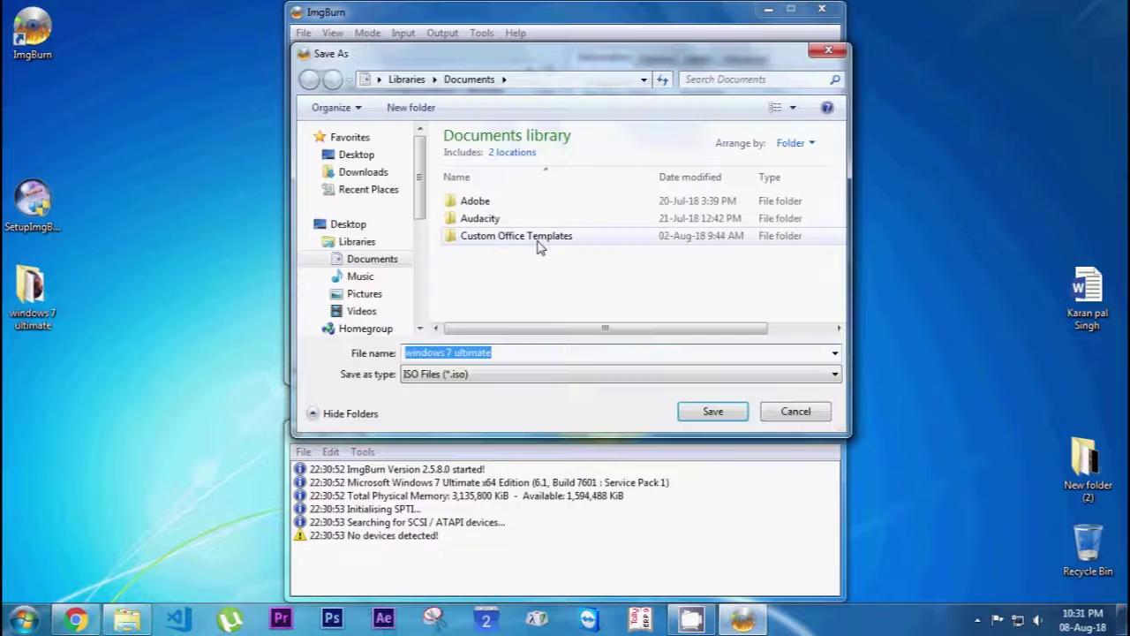
{"action": "left_click", "coordinate": [515, 352]}
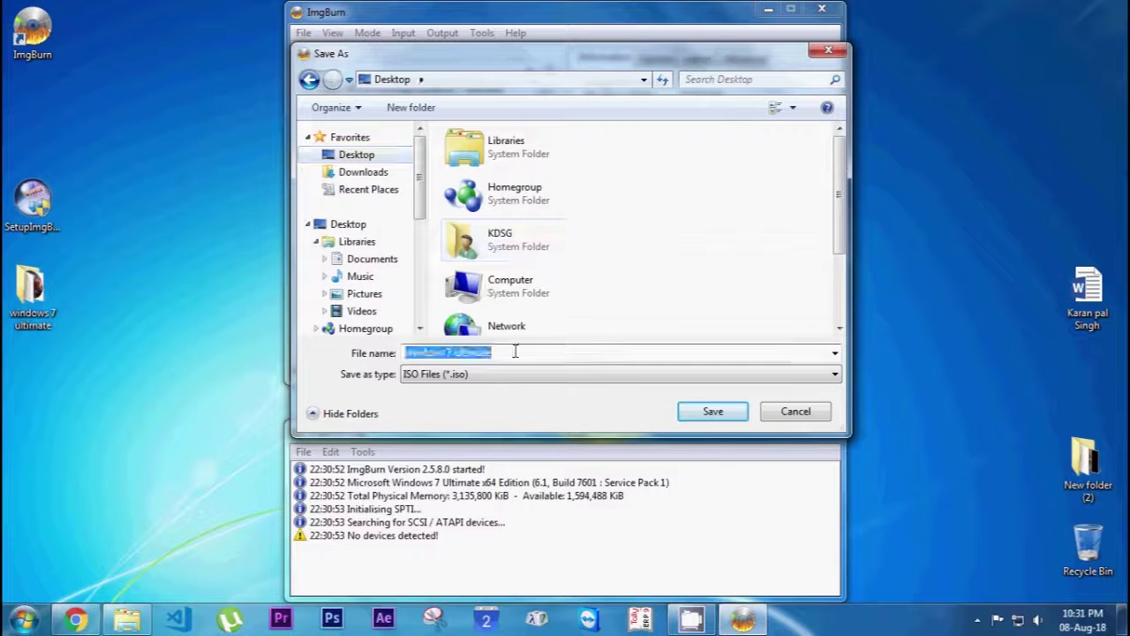
{"action": "key", "text": "End"}
{"action": "type", "text": "b"}
{"action": "type", "text": "ootable "}
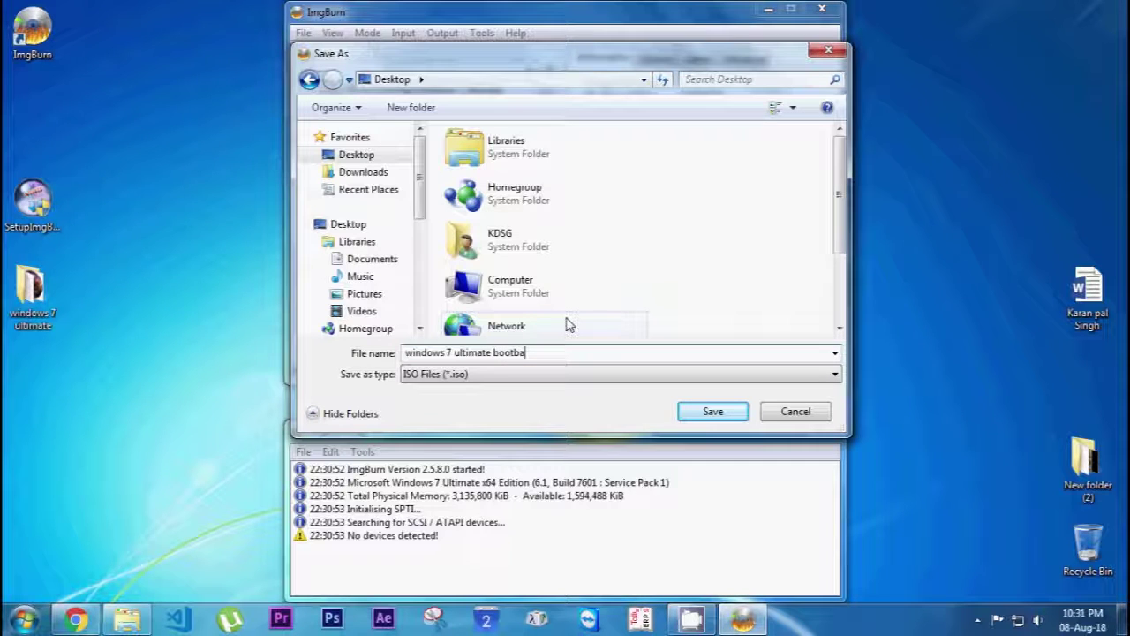
{"action": "type", "text": "image"}
{"action": "key", "text": "Return"}
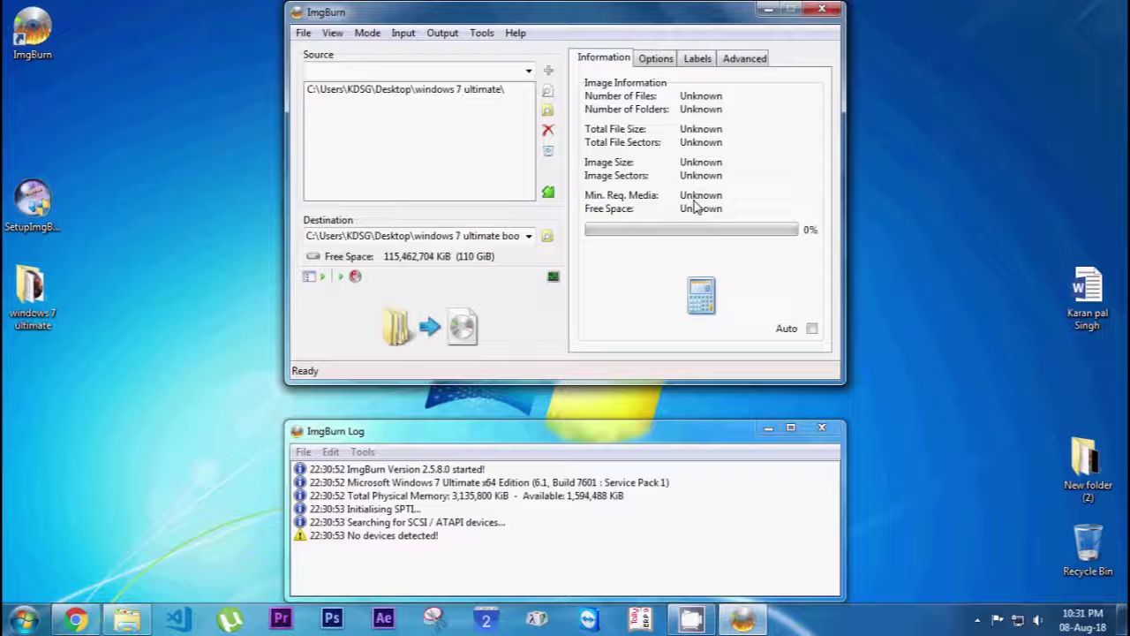
Enable Make Image Bootable in the advanced bootable disc options
{"action": "left_click", "coordinate": [743, 62]}
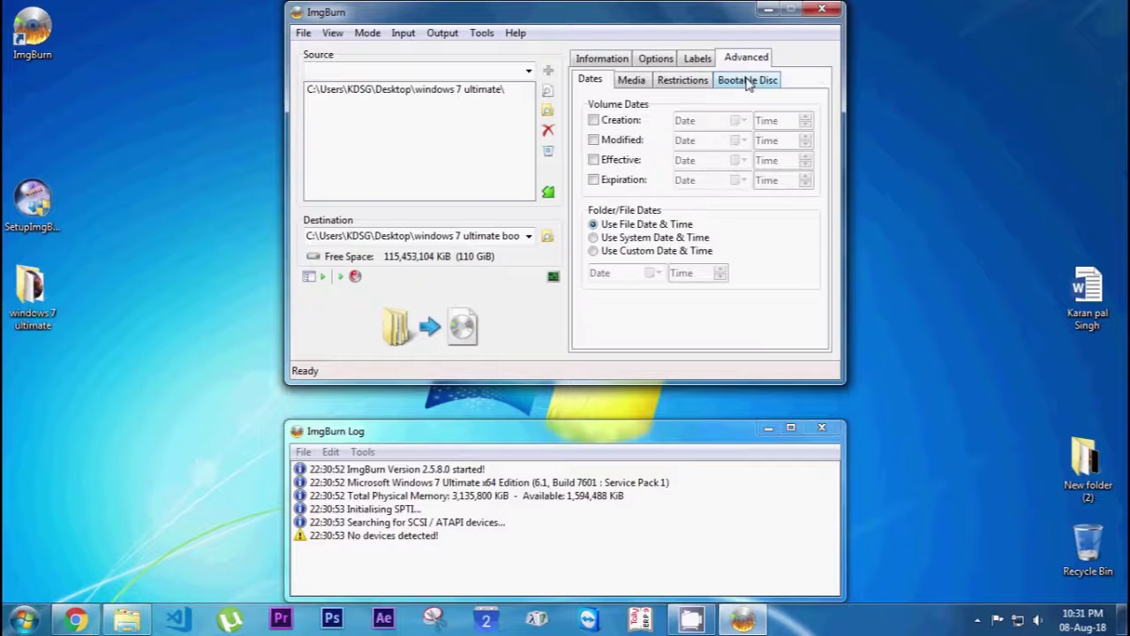
{"action": "left_click", "coordinate": [749, 81]}
{"action": "left_click", "coordinate": [649, 118]}
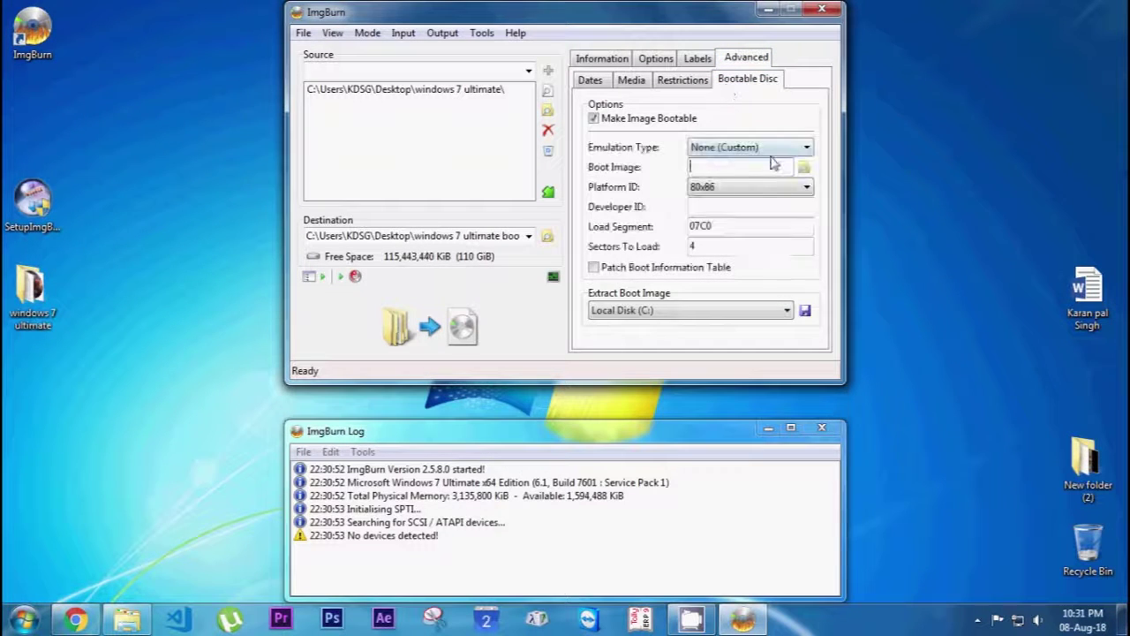
Use etfsboot from the "windows 7 ultimate" boot folder as the boot image and set Sectors To Load to 8
{"action": "left_click", "coordinate": [804, 167]}
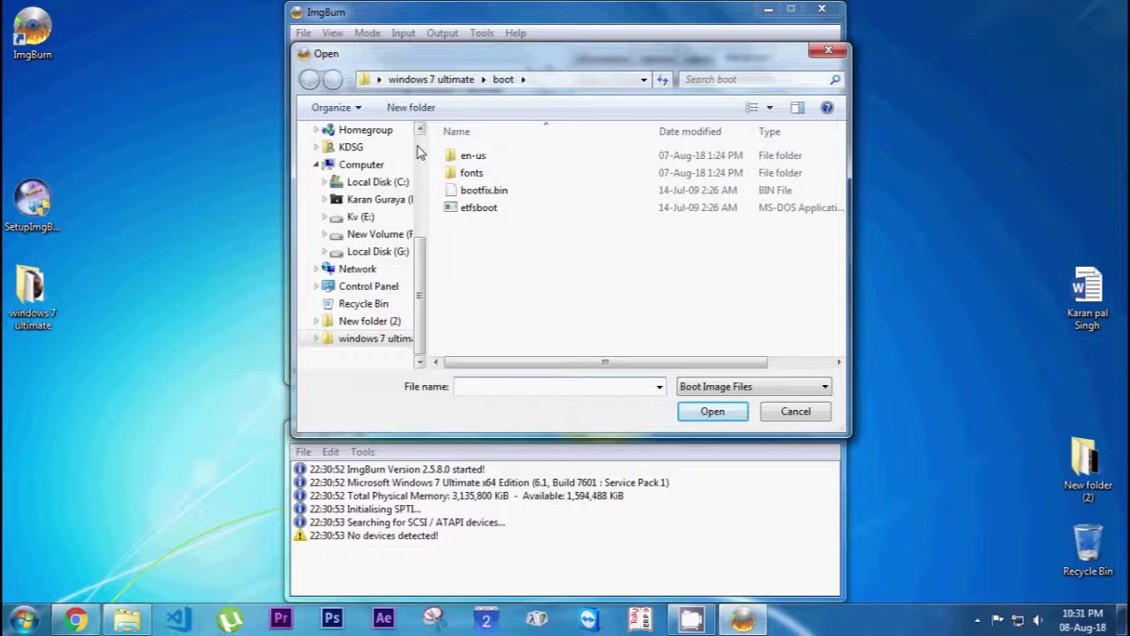
{"action": "scroll", "coordinate": [371, 230], "scroll_direction": "up", "scroll_amount": 5}
{"action": "left_click", "coordinate": [356, 154]}
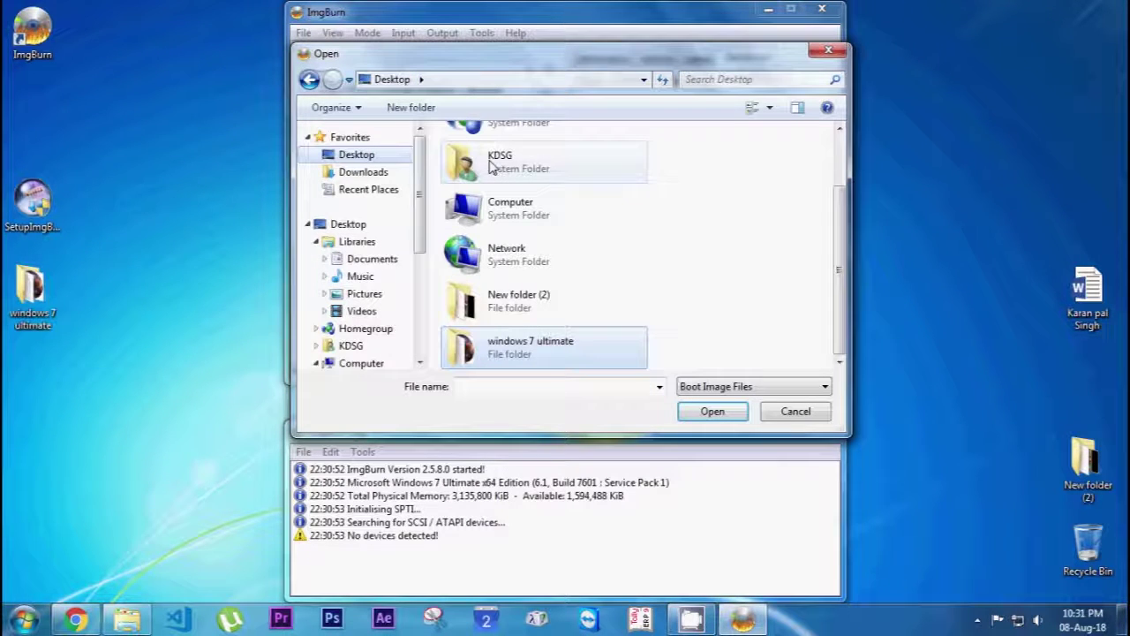
{"action": "double_click", "coordinate": [515, 342]}
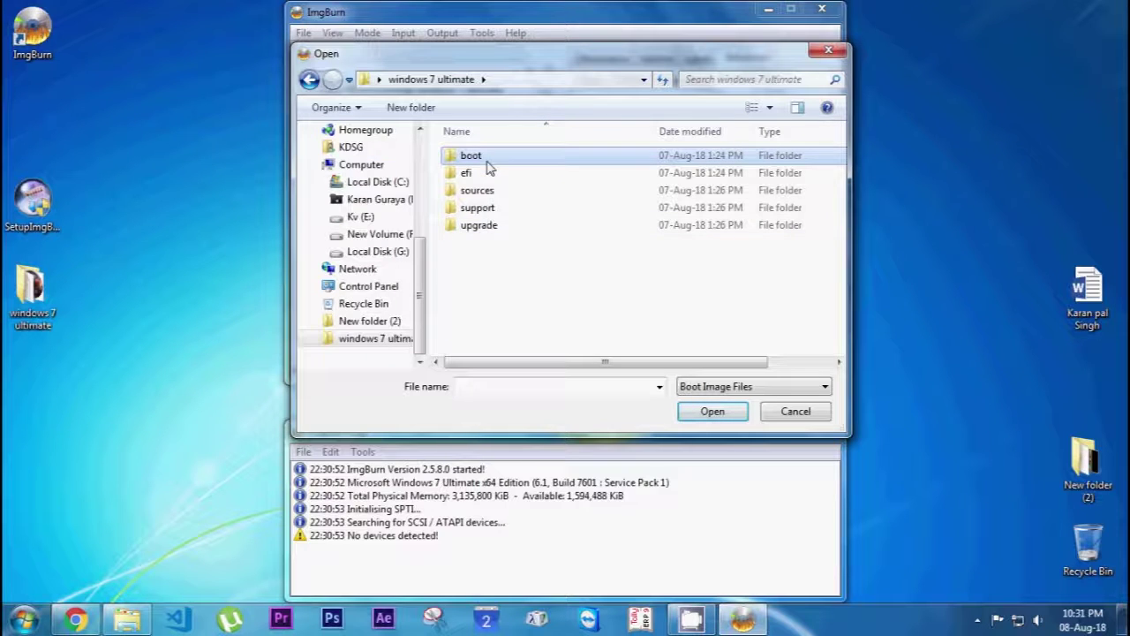
{"action": "double_click", "coordinate": [486, 164]}
{"action": "left_click", "coordinate": [490, 208]}
{"action": "left_click", "coordinate": [711, 410]}
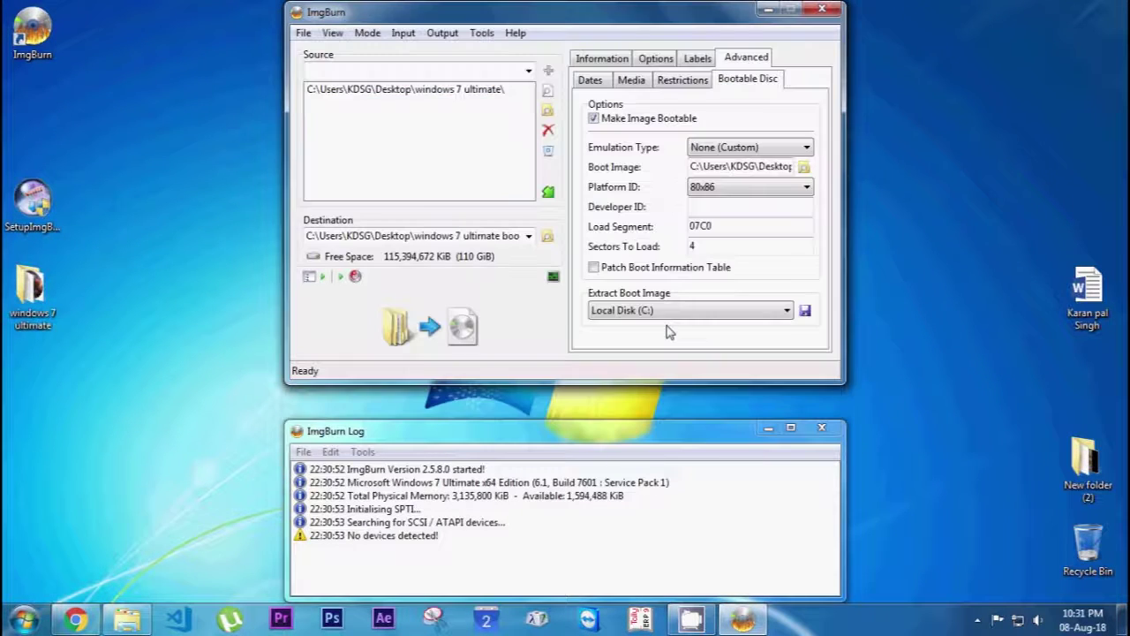
{"action": "double_click", "coordinate": [705, 251]}
{"action": "type", "text": "8"}
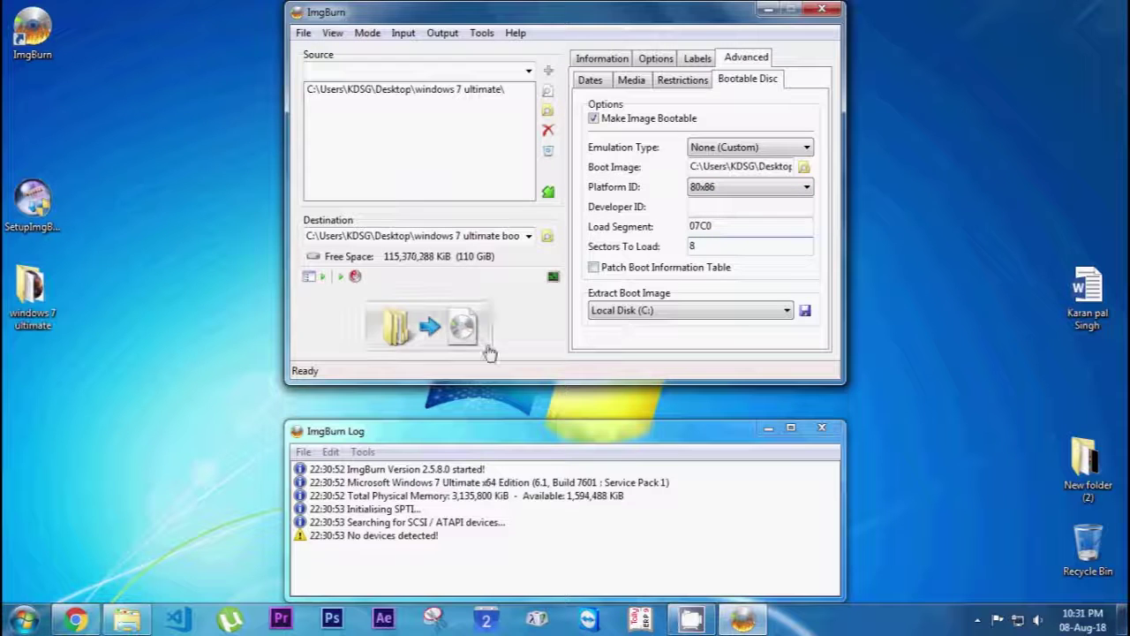
Build the bootable ISO with the suggested volume label, and close ImgBurn once writing is complete
{"action": "left_click", "coordinate": [487, 351]}
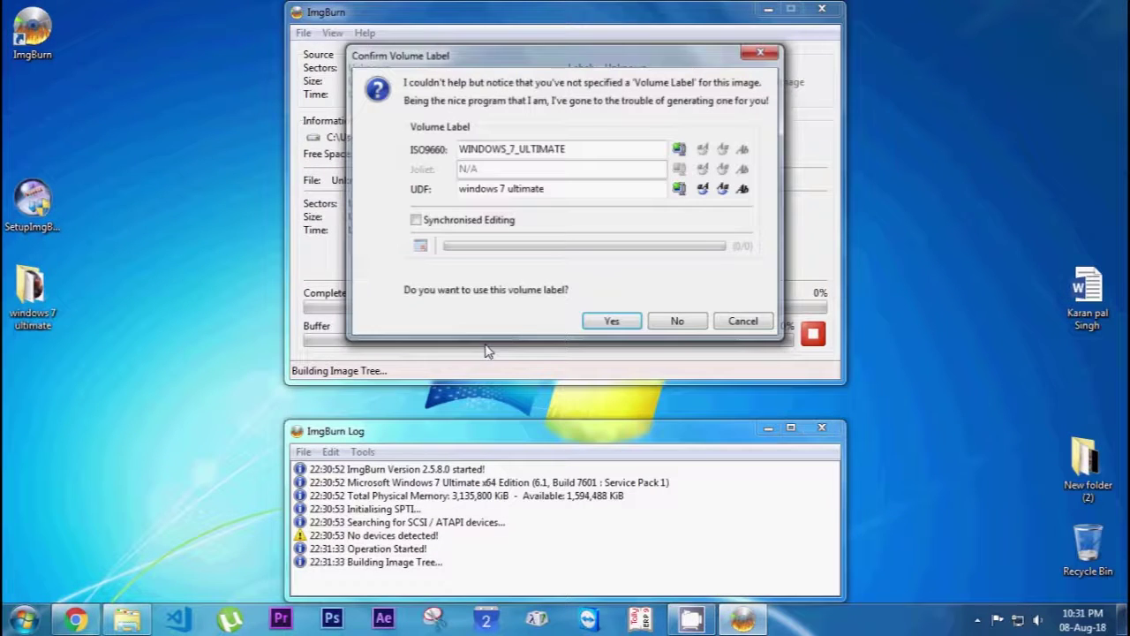
{"action": "left_click", "coordinate": [613, 323]}
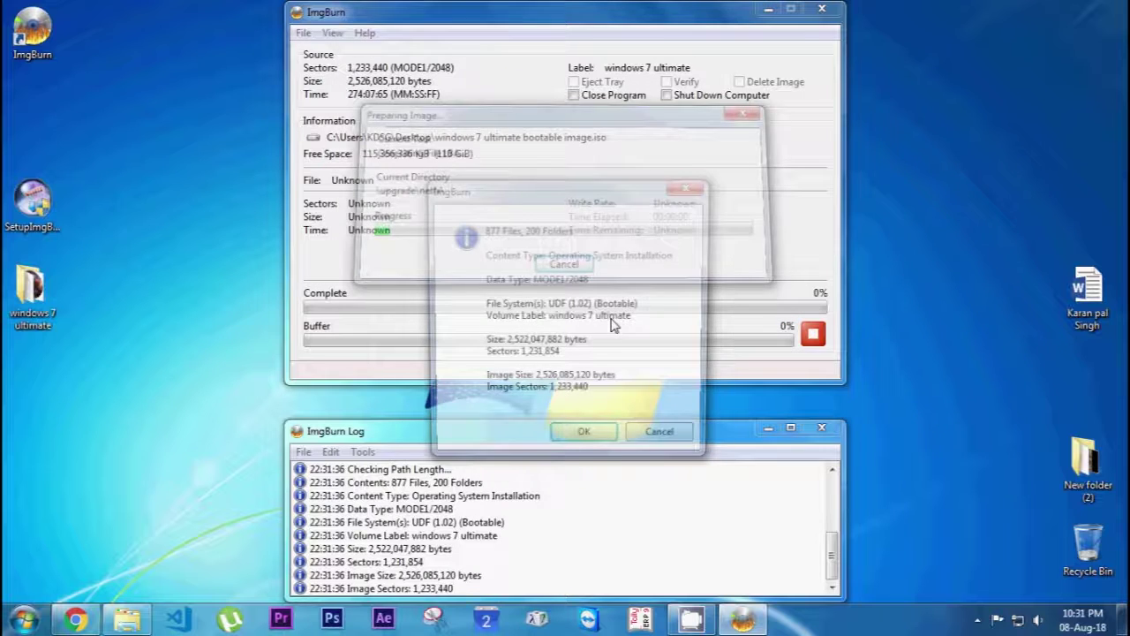
{"action": "left_click", "coordinate": [581, 433]}
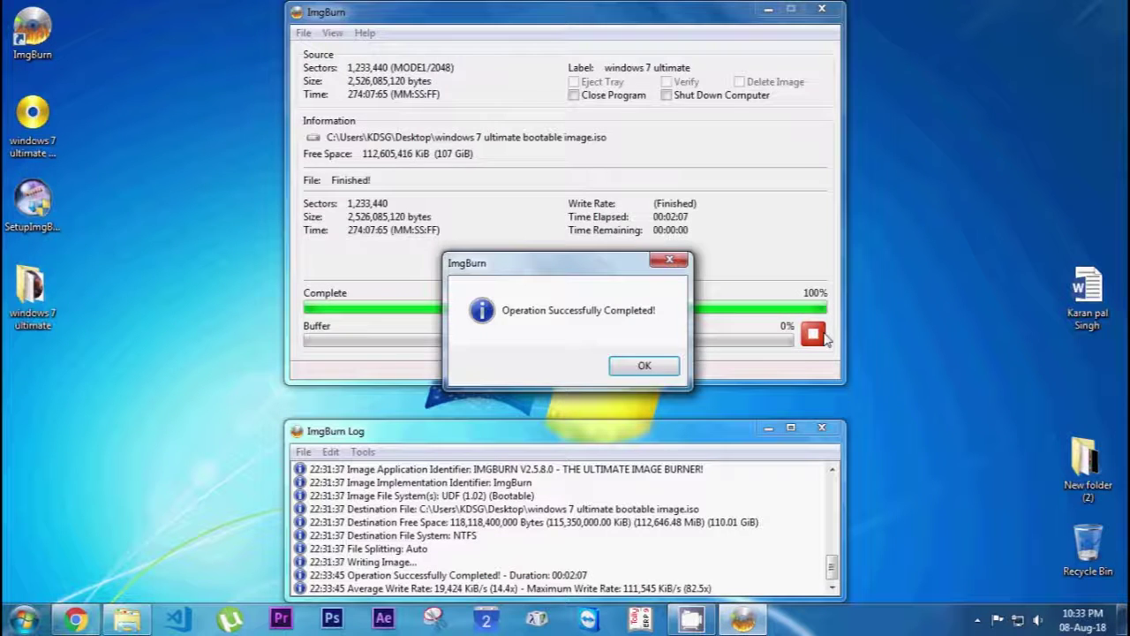
{"action": "left_click", "coordinate": [639, 364]}
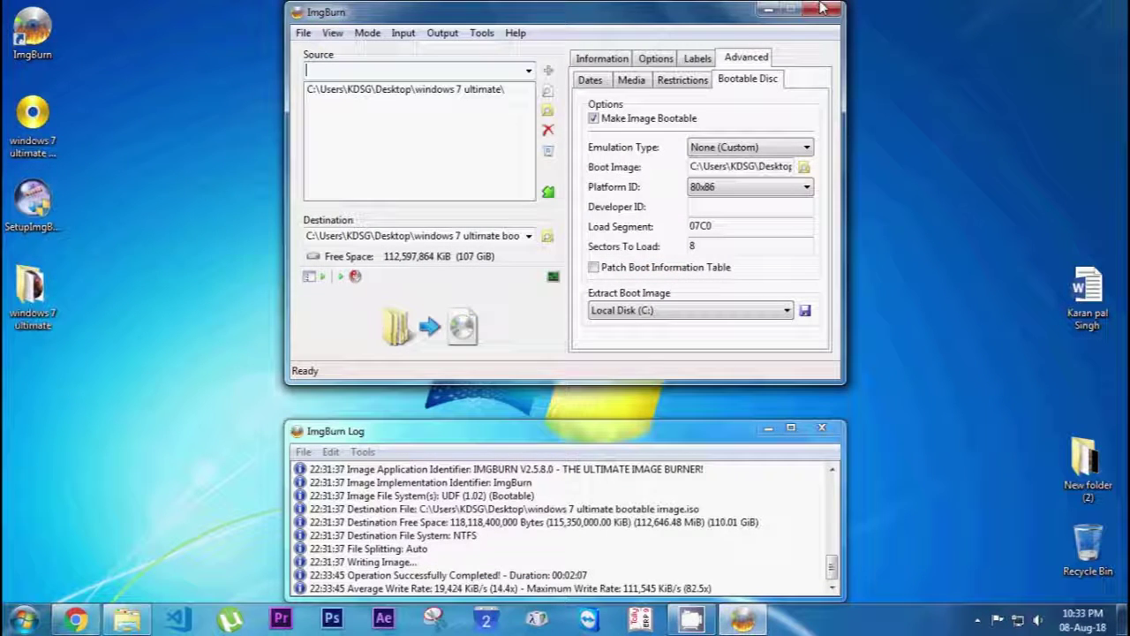
{"action": "left_click", "coordinate": [822, 9]}
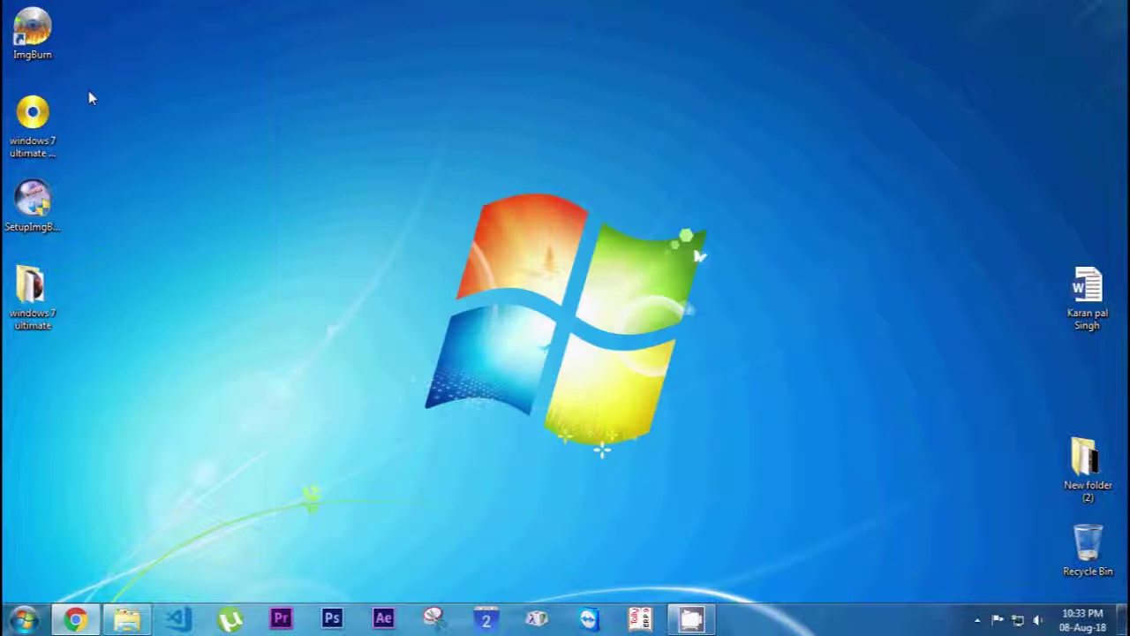
Open the new "windows 7 ultimate" ISO from the desktop in PowerISO, continuing unregistered, to check its contents
{"action": "double_click", "coordinate": [48, 135]}
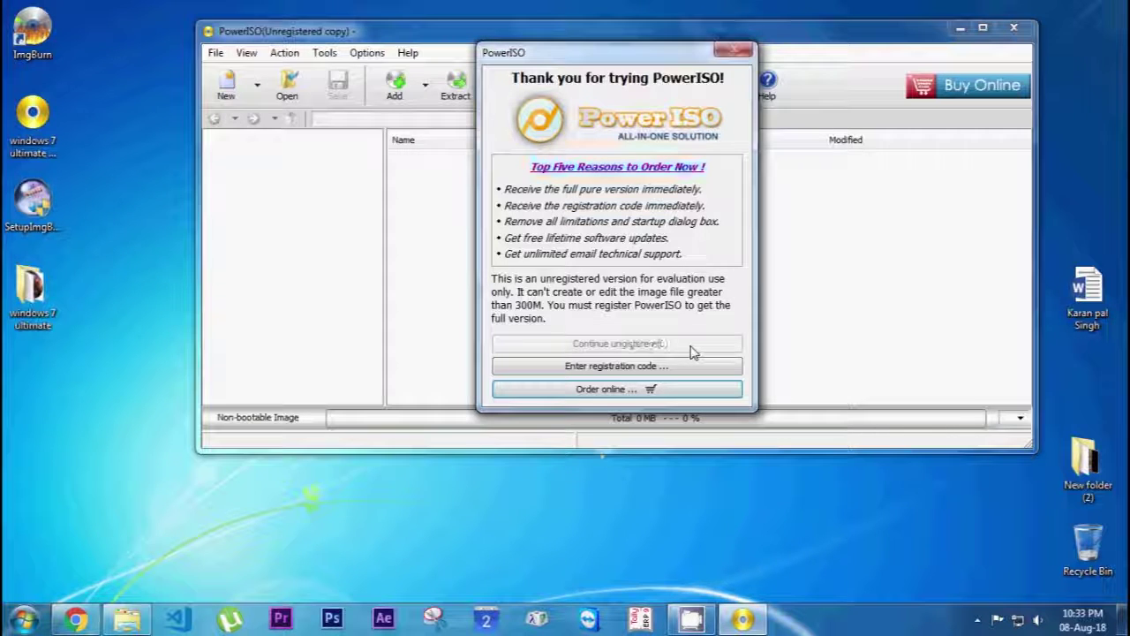
{"action": "left_click", "coordinate": [692, 348]}
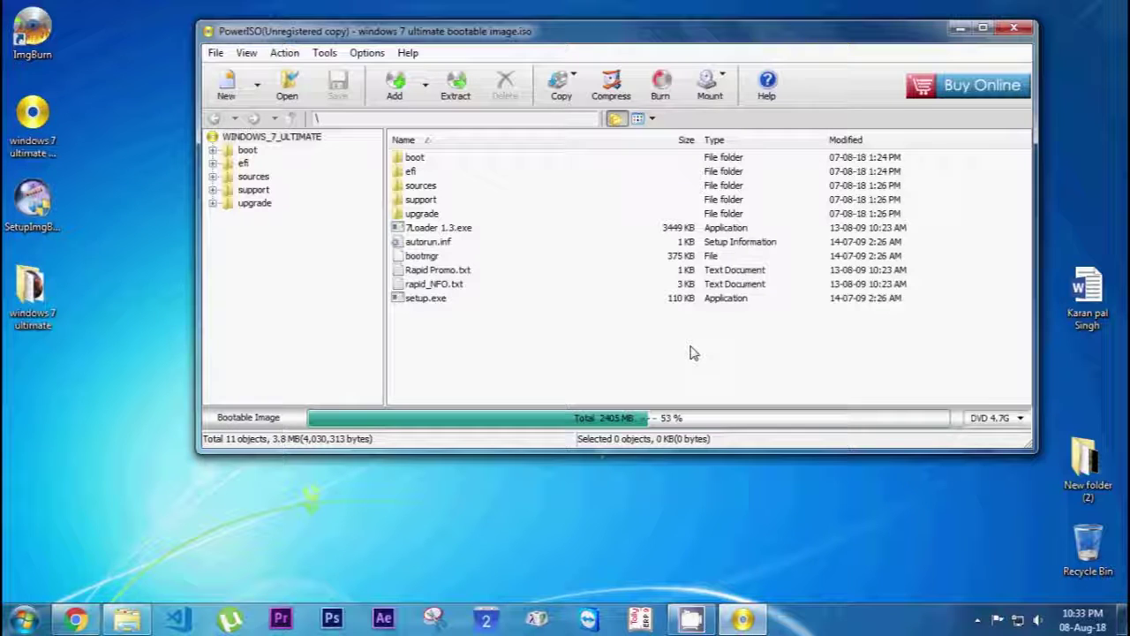